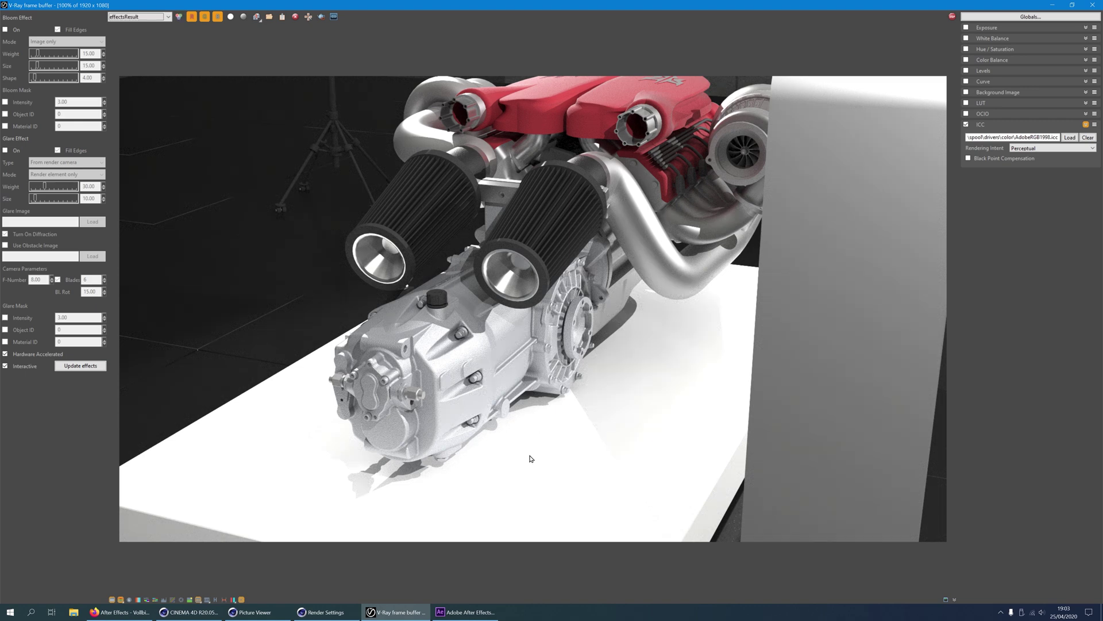
- Bring After Effects forward to the noisy vs denoised comparison showing 87.5% saved time
mouse_move(450, 618)
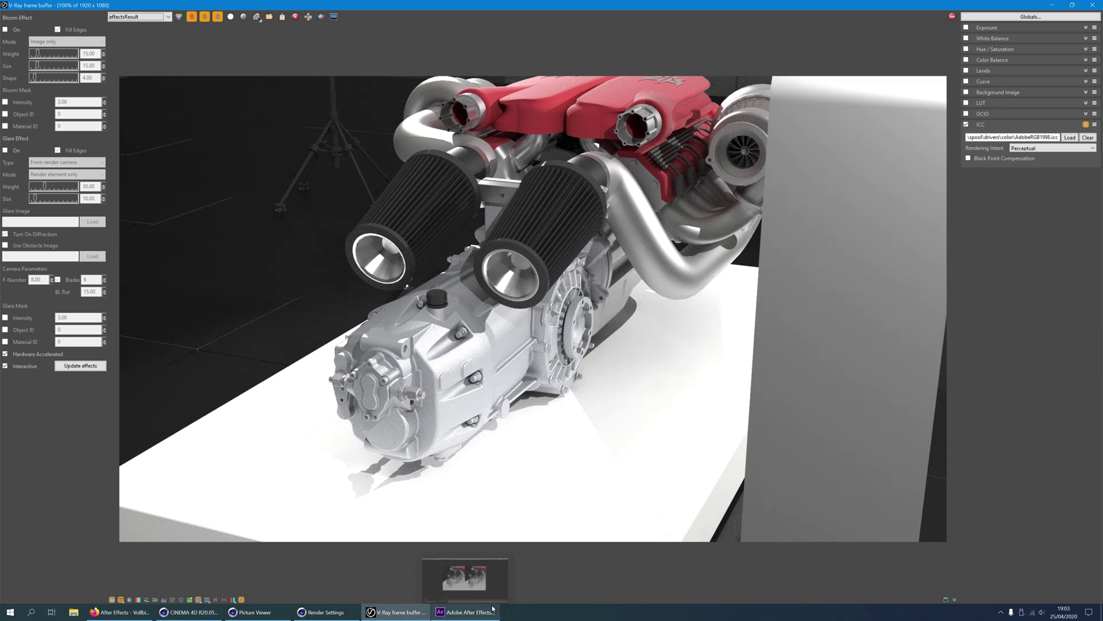
left_click(463, 568)
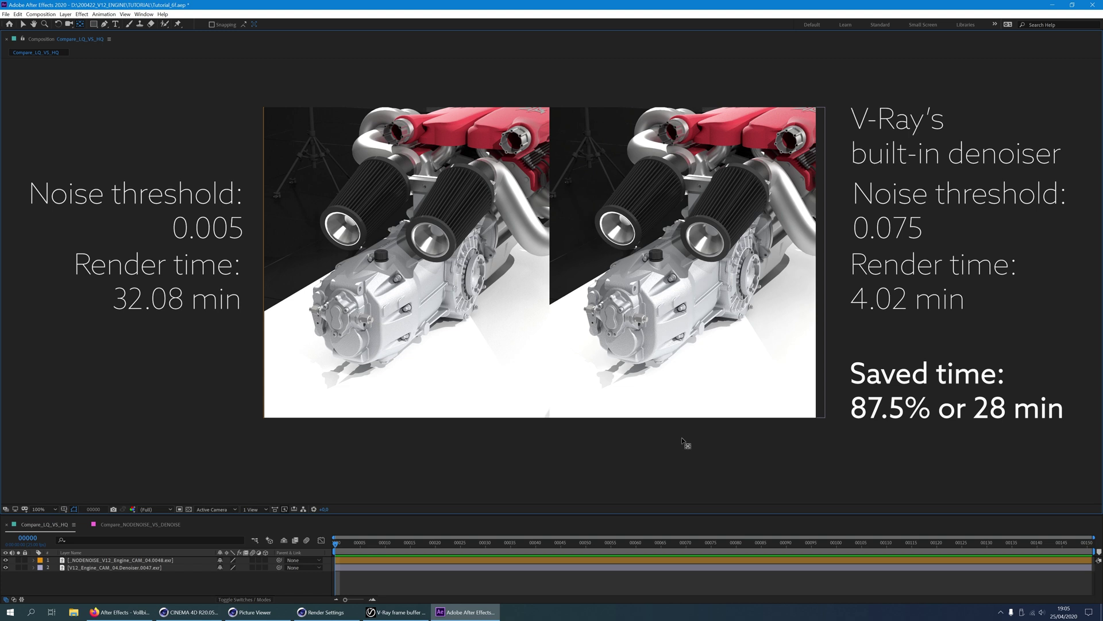
- Magnify the comparison to 200% and pan onto the gearbox and lower engine
mouse_move(215, 615)
key("period")
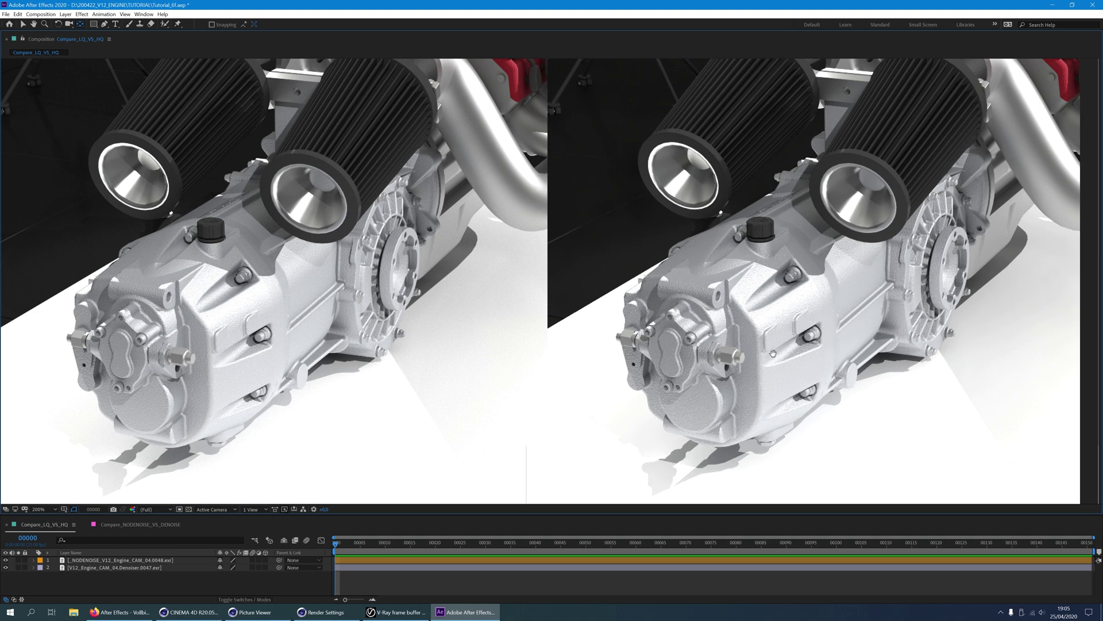
key("h")
left_click_drag(812, 349, 820, 293)
- Show the engine's worldNormals render element in the V-Ray frame buffer
key("v")
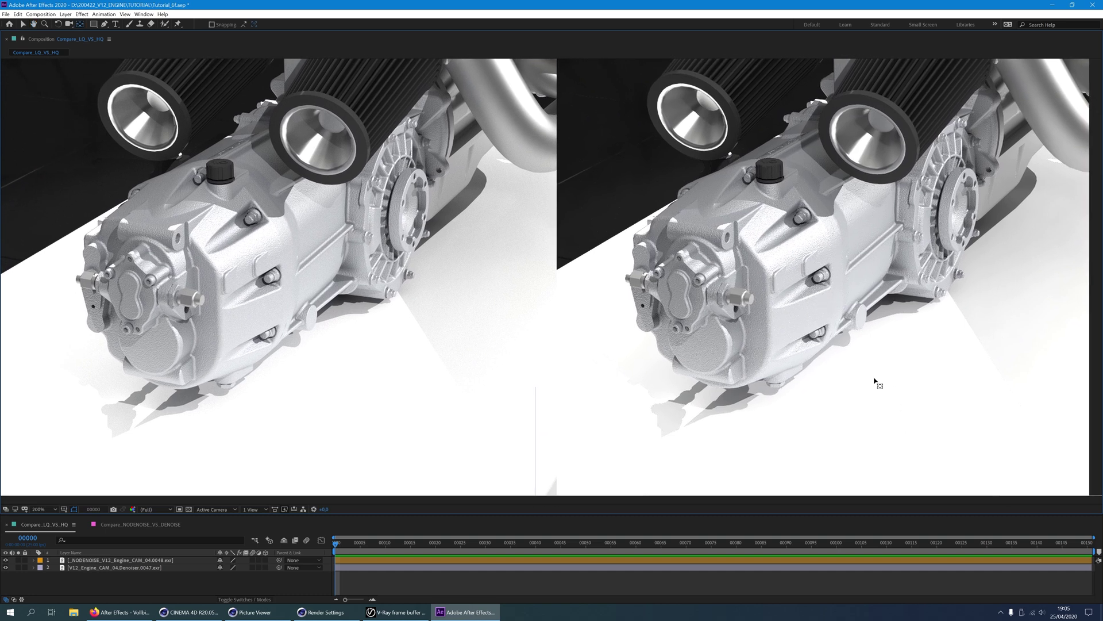
left_click(397, 612)
left_click(165, 17)
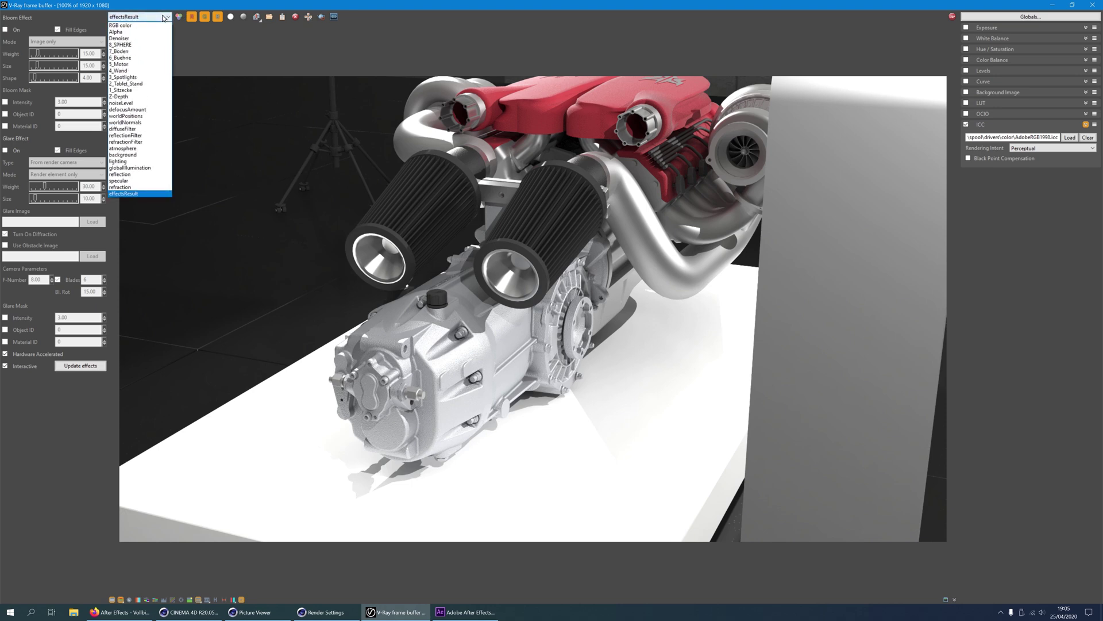
left_click(149, 124)
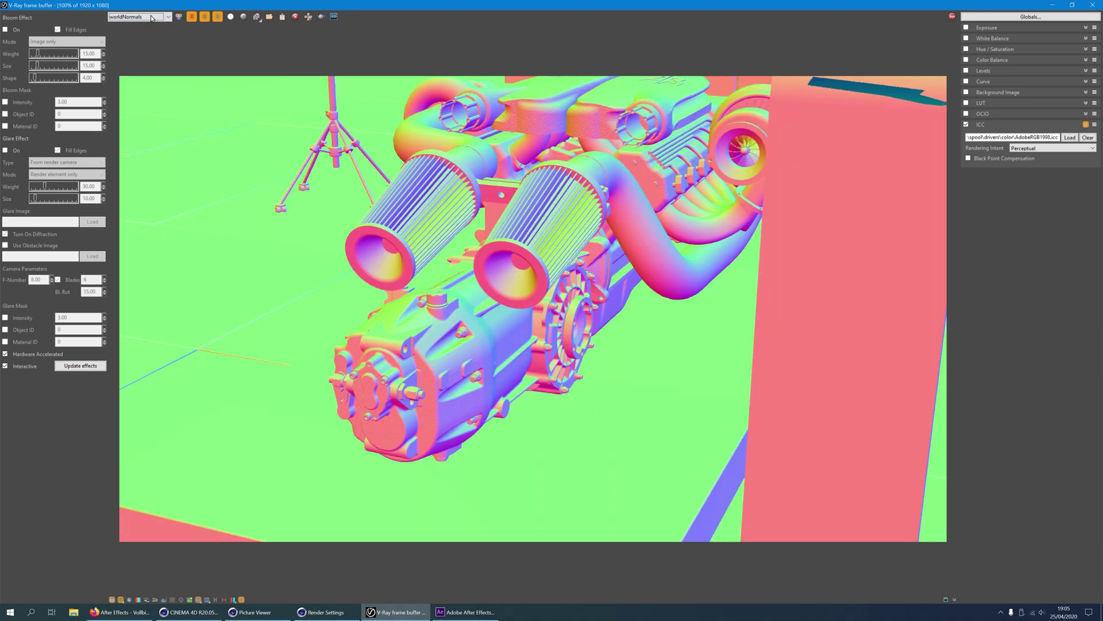
key("alt+Tab")
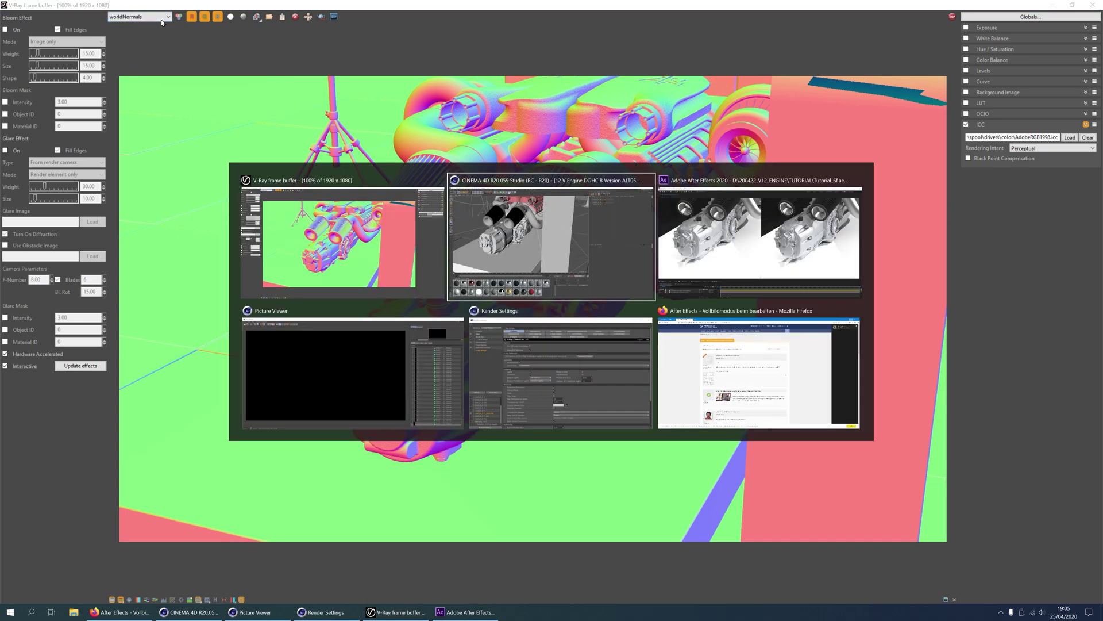
- Return to After Effects and its magnified gearbox comparison
key("alt+Tab")
key("Tab")
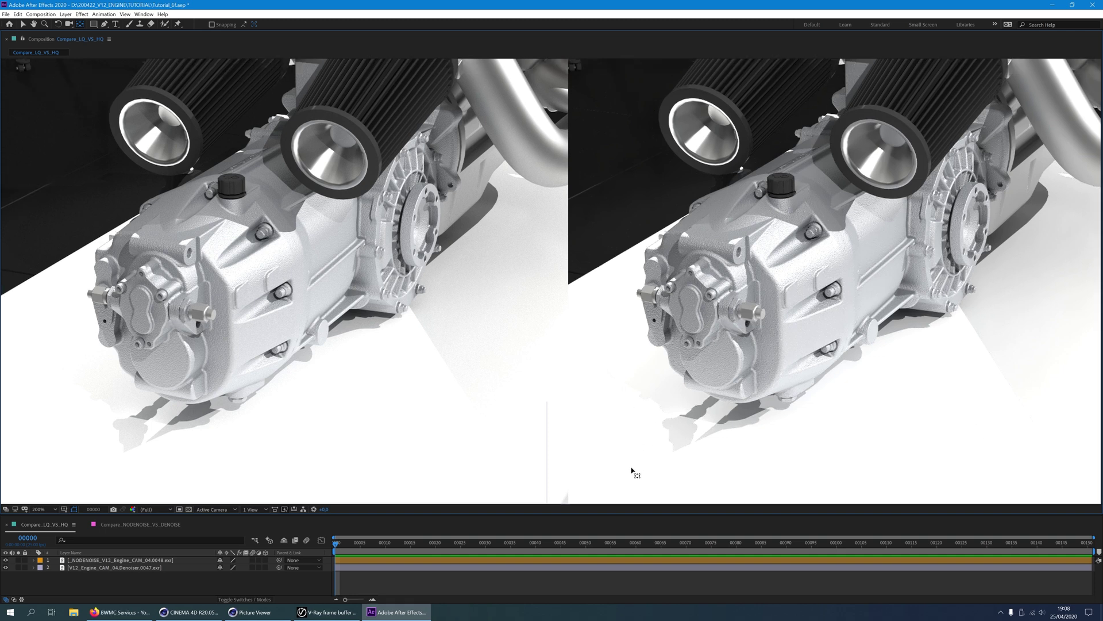
- Open the Compare_NODENOISE_VS_DENOISE composition and magnify the view onto the gearbox casing
left_click(140, 522)
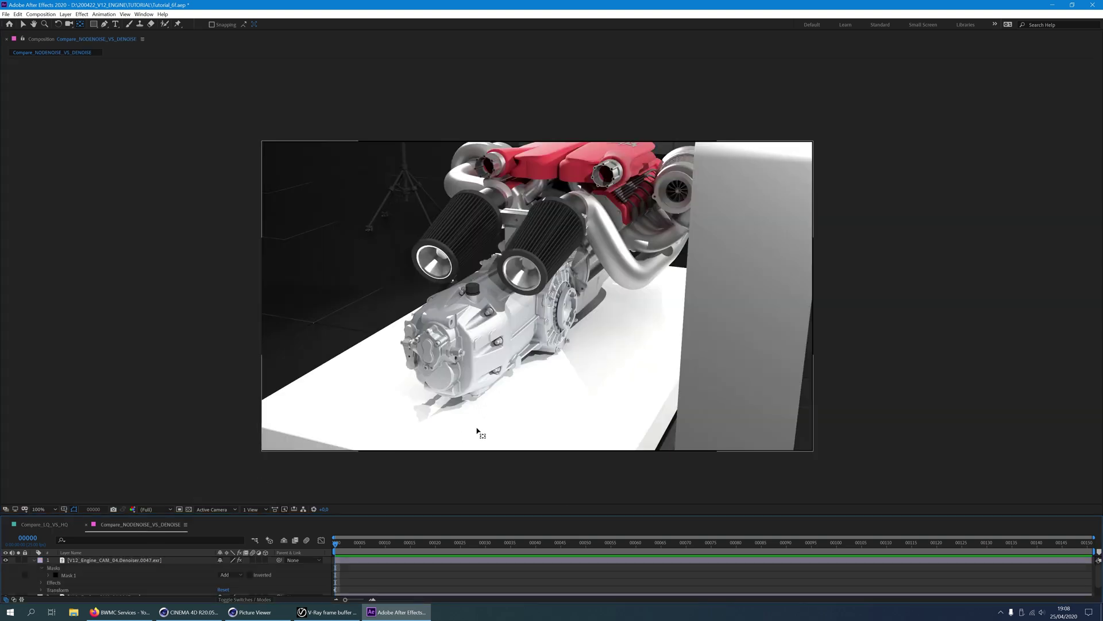
scroll(450, 434, "up", 3)
key("h")
left_click_drag(625, 434, 678, 310)
key("y")
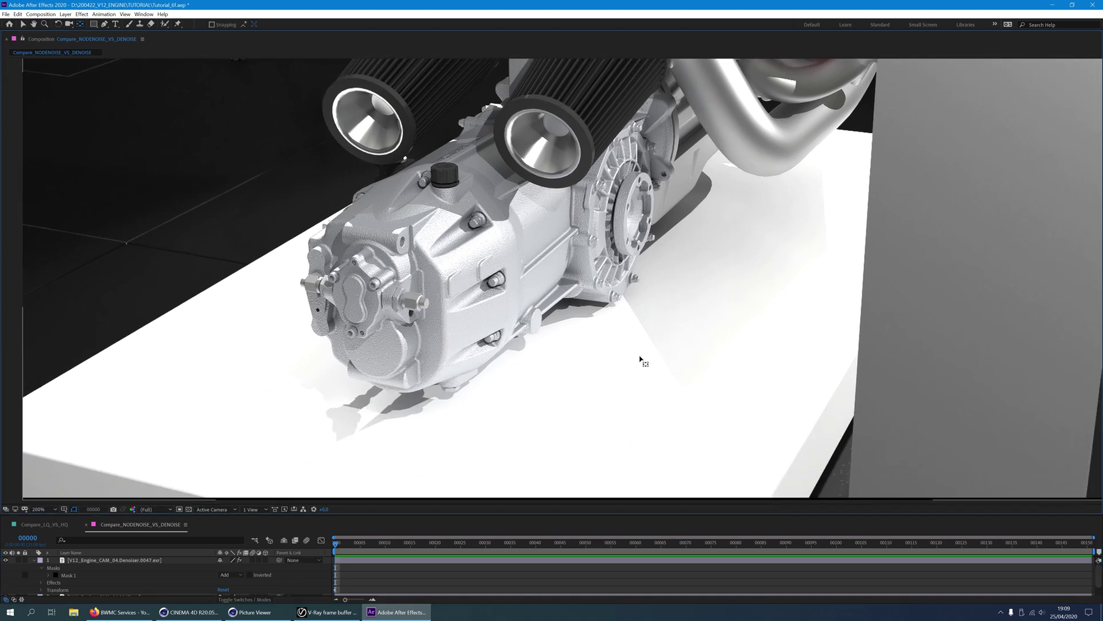
scroll(641, 361, "up", 2)
scroll(769, 387, "up", 2)
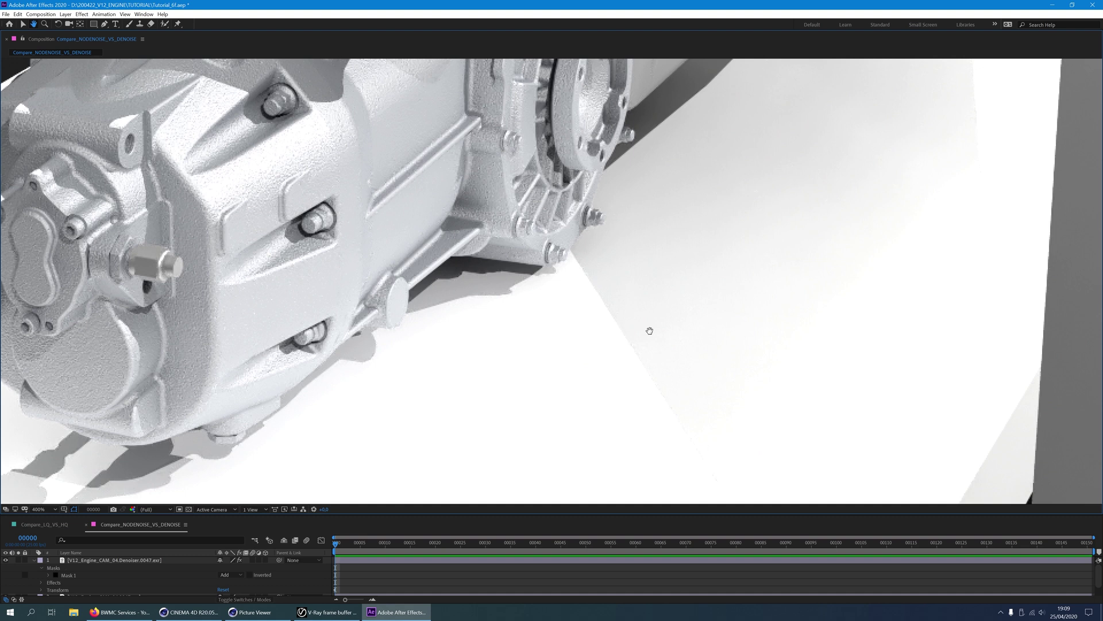
key("h")
left_click_drag(648, 328, 662, 332)
key("y")
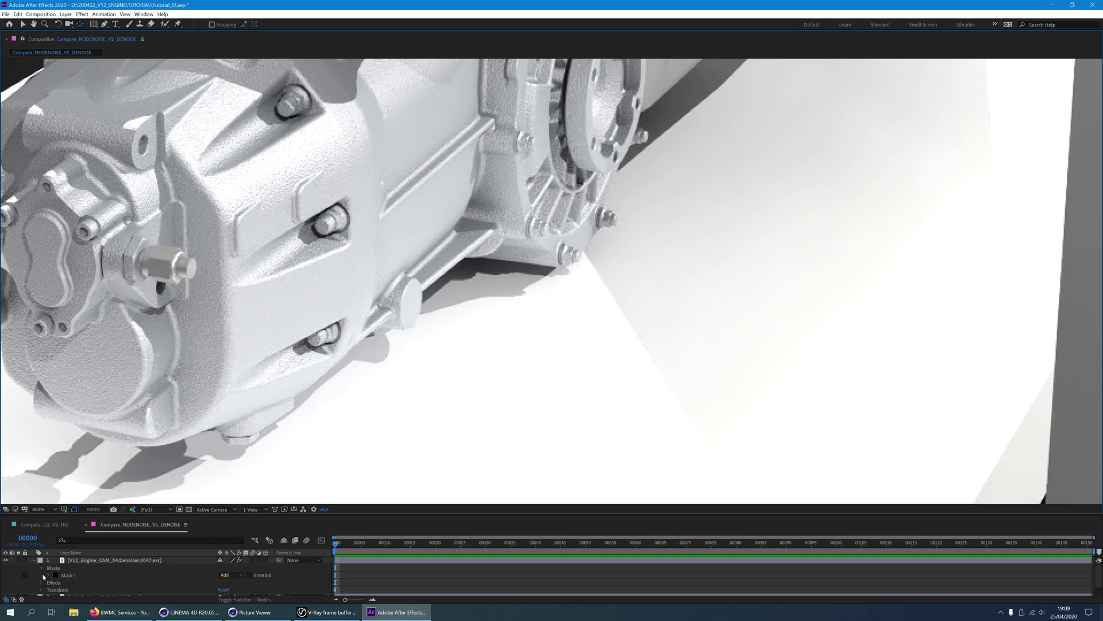
- Toggle the denoised layer on and off against the noisy render, leaving it visible
left_click(6, 559)
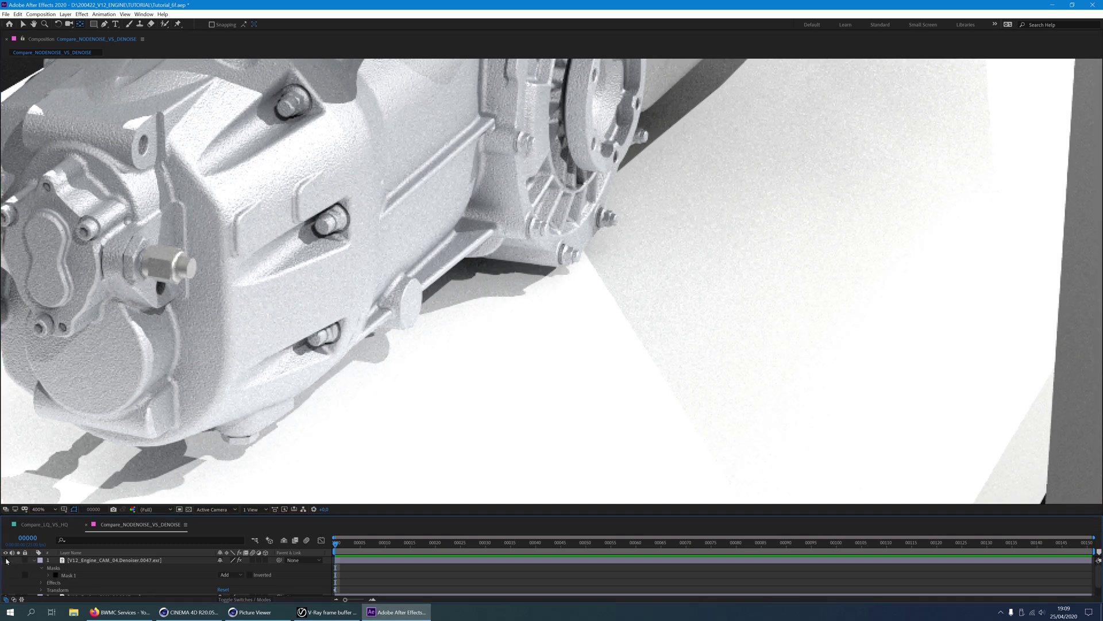
left_click(6, 559)
scroll(365, 456, "down", 4)
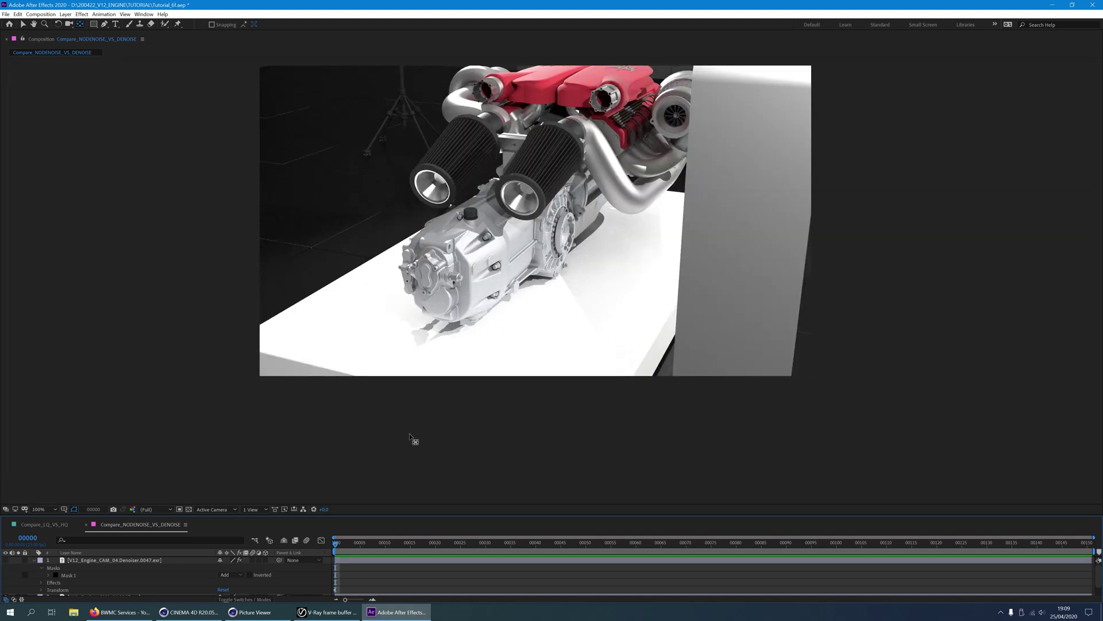
left_click(6, 560)
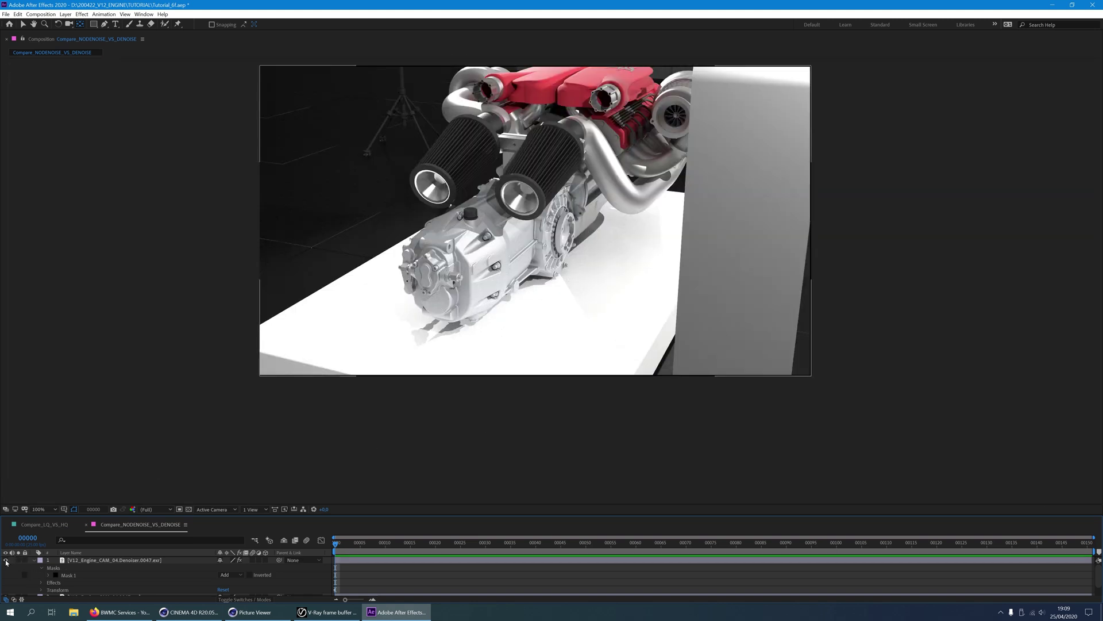
left_click(7, 560)
left_click(6, 560)
left_click(7, 560)
left_click(7, 560)
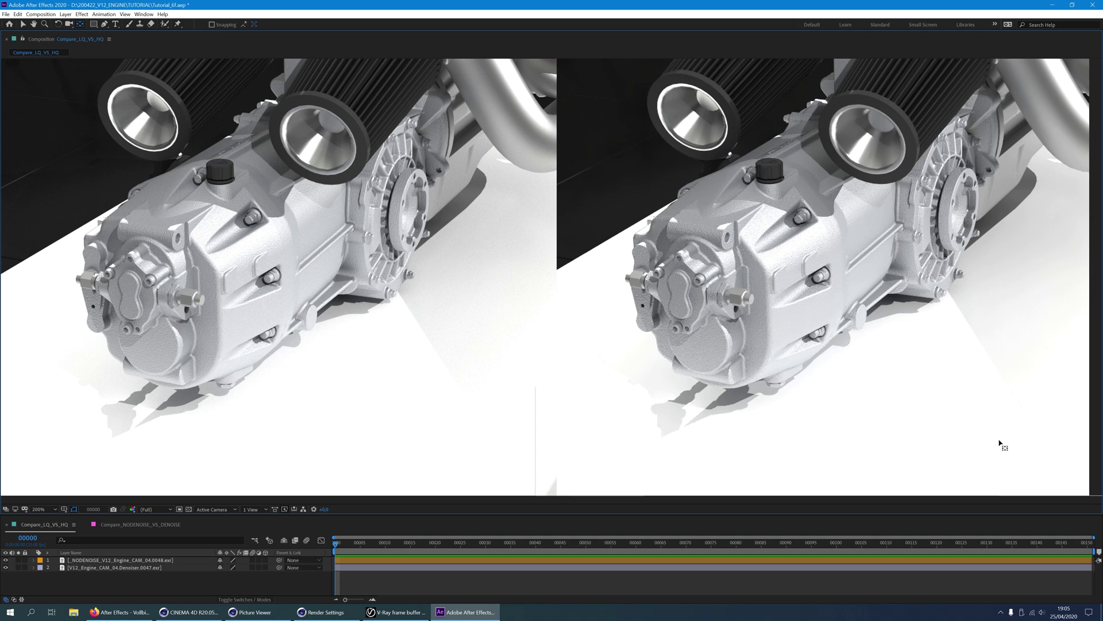
- Pan the comparison to re-centre the gearbox split, then switch to the V-Ray frame buffer
key("h")
mouse_move(993, 450)
left_mouse_down()
mouse_move(972, 387)
mouse_move(1012, 440)
left_mouse_up()
key("v")
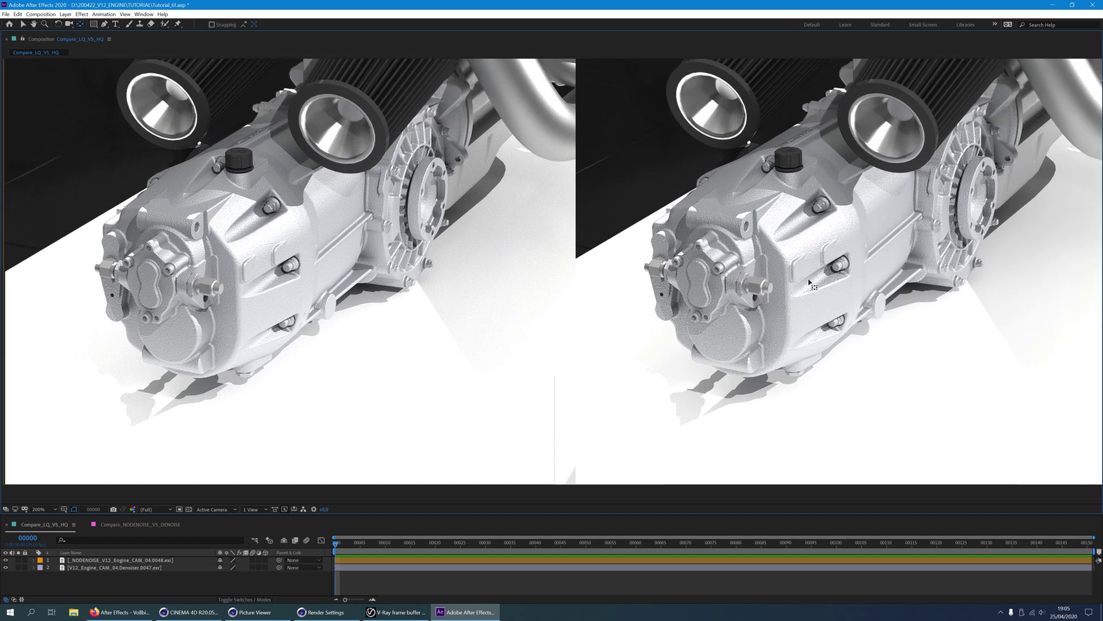
key("h")
left_click_drag(787, 257, 802, 282)
key("v")
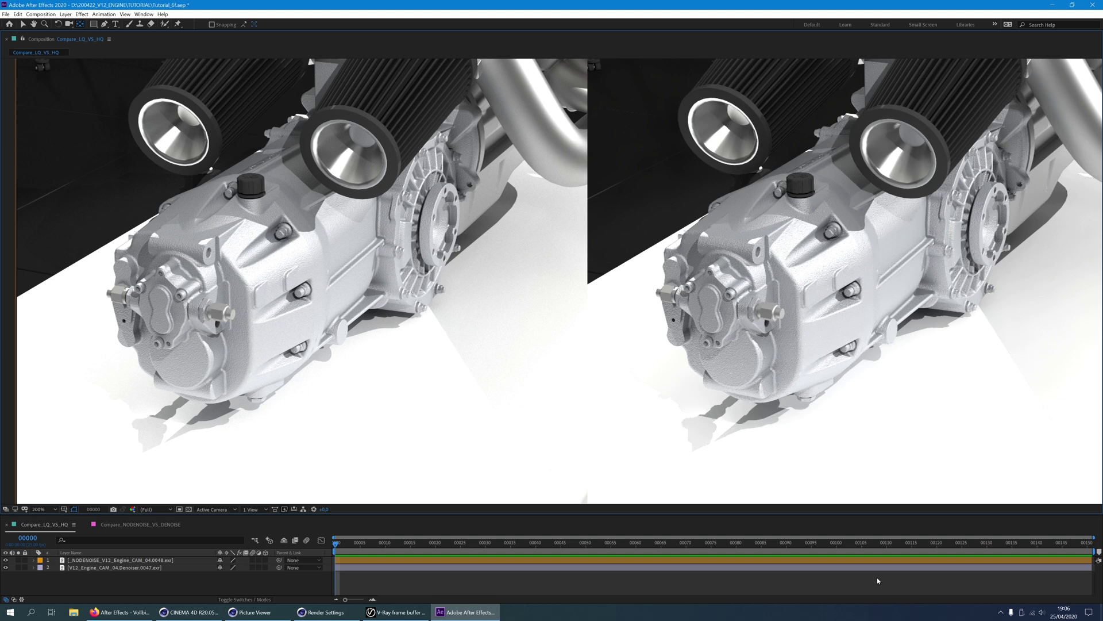
key("h")
mouse_move(586, 369)
left_mouse_down()
mouse_move(527, 358)
mouse_move(570, 372)
left_mouse_up()
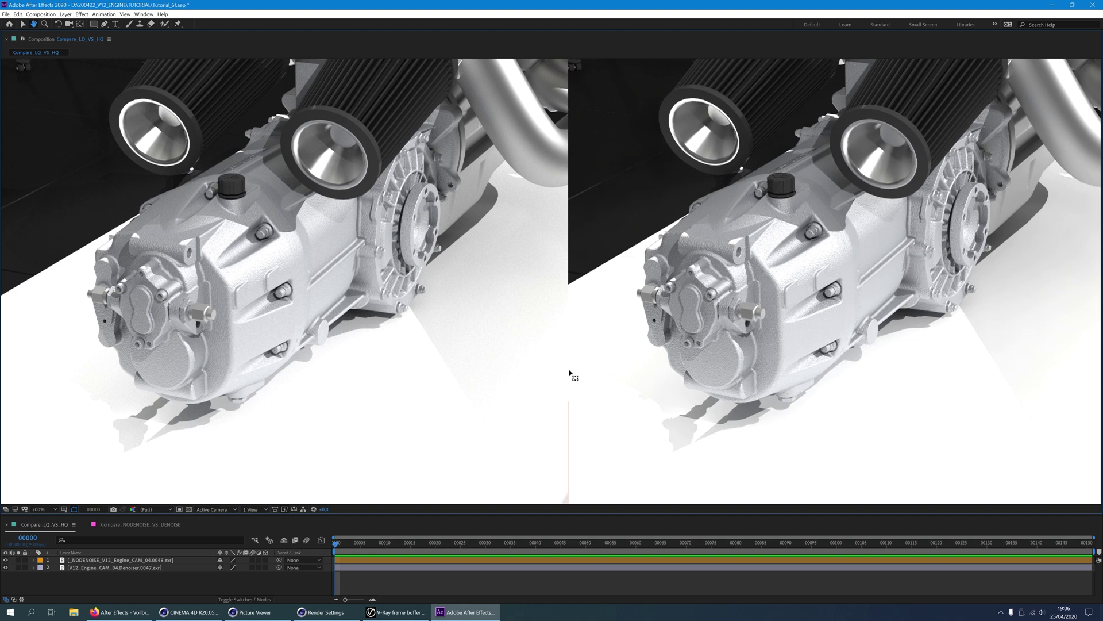
key("y")
key("alt+Tab")
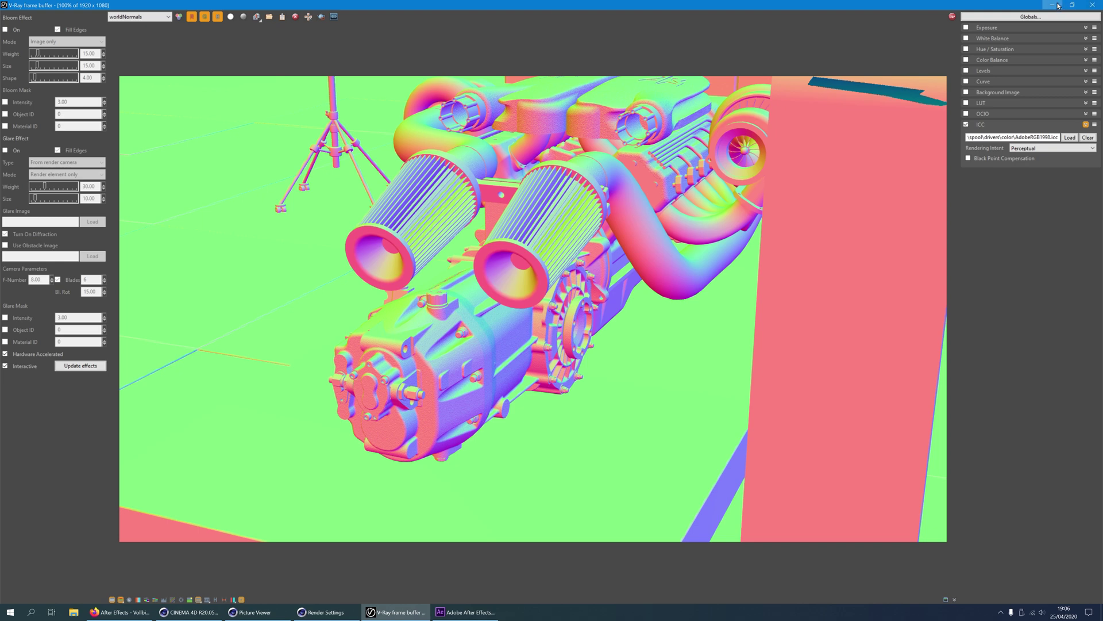
- Minimize the V-Ray frame buffer to reveal Cinema 4D's V-Ray Bridge render settings
left_click(1059, 5)
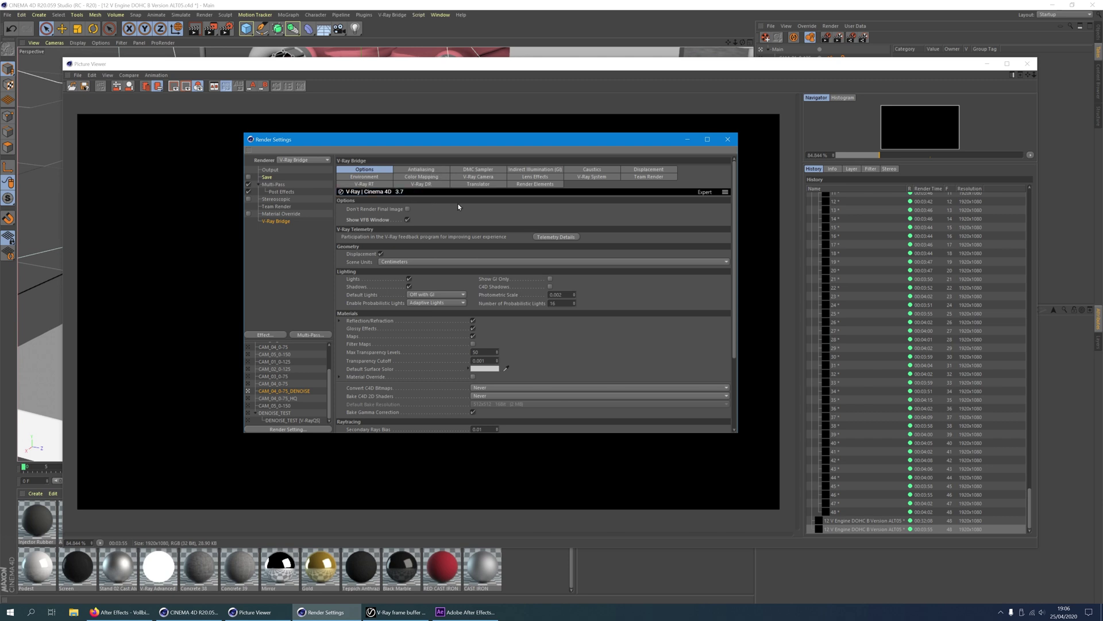
- On the Antialiasing page, select the trailing digits of the 0.005 Noise Threshold
left_click(427, 169)
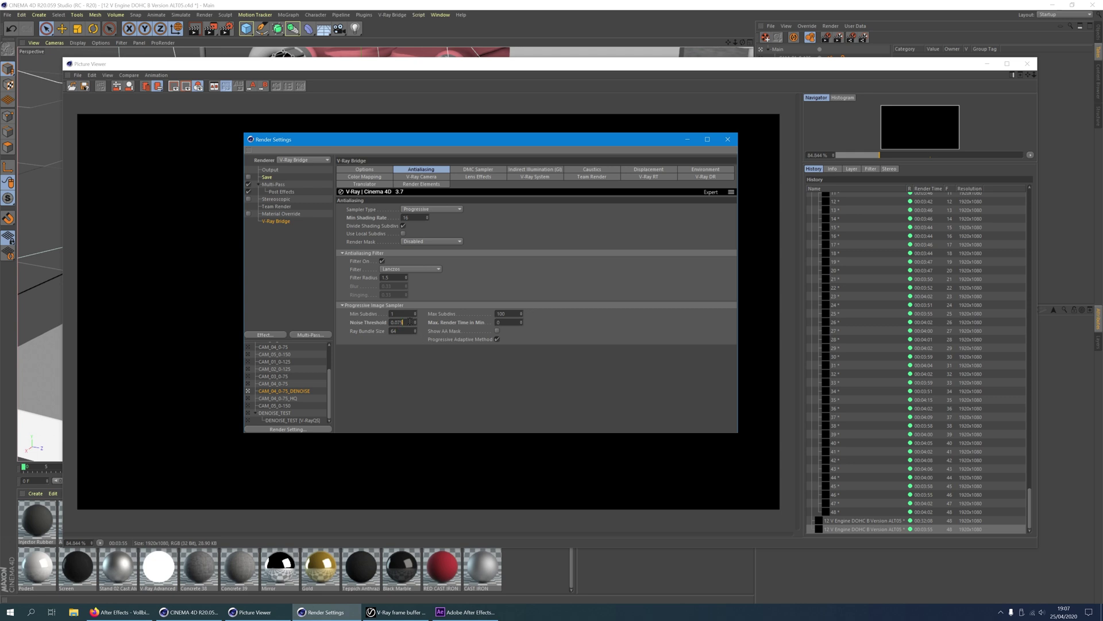
double_click(402, 320)
- Make Noise Threshold 0.075, set VFB image format to Exr 32-bit, and remove the .vrimg extension
type("75")
left_click(365, 184)
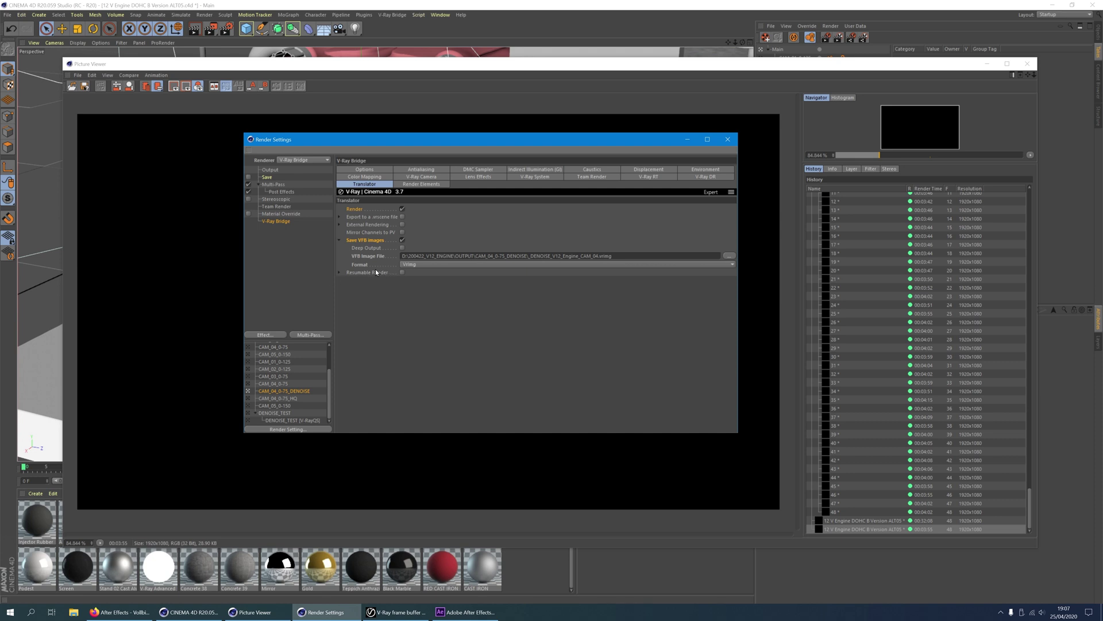
left_click(405, 264)
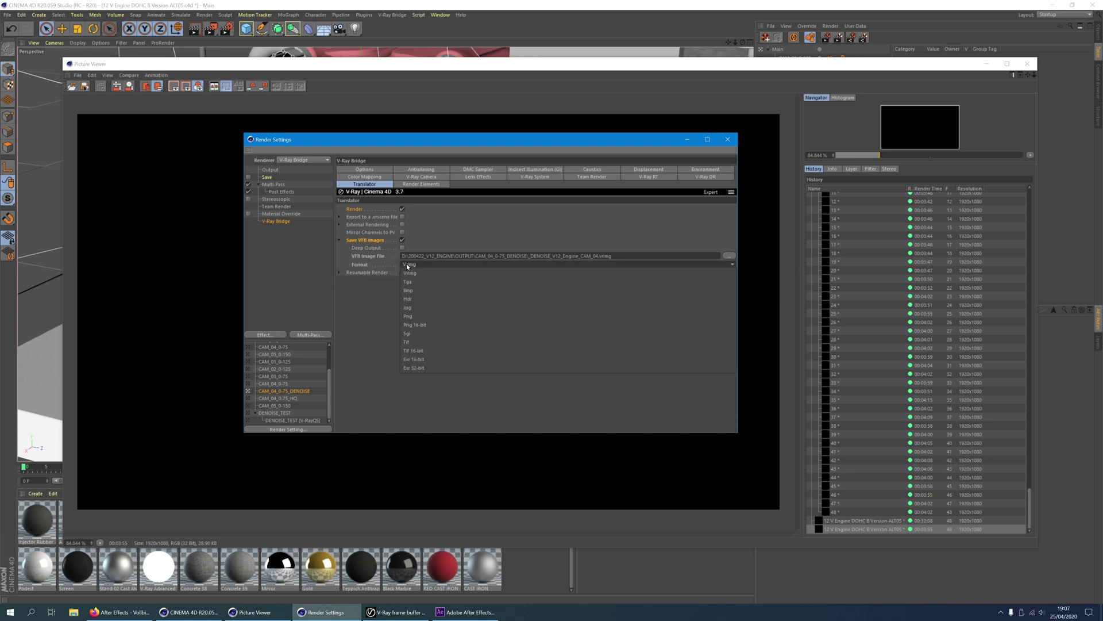
left_click(447, 366)
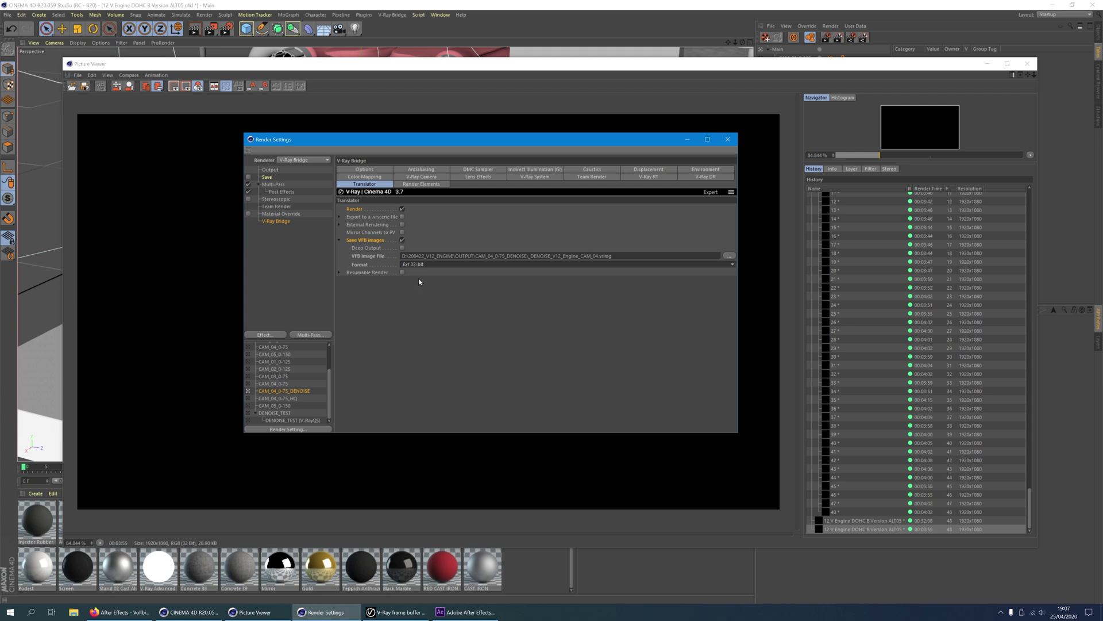
left_click(617, 254)
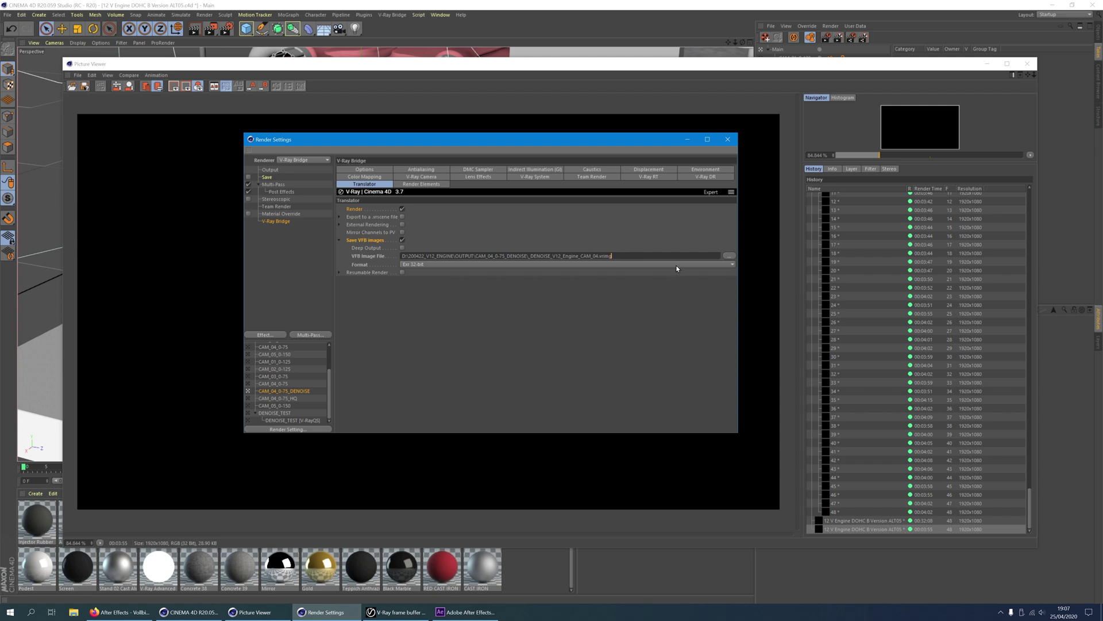
key("BackSpace")
key("BackSpace")
key("BackSpace")
- In the V-Ray Multipass Manager, add a Denoiser render element and view its settings
left_click(391, 14)
left_click(416, 103)
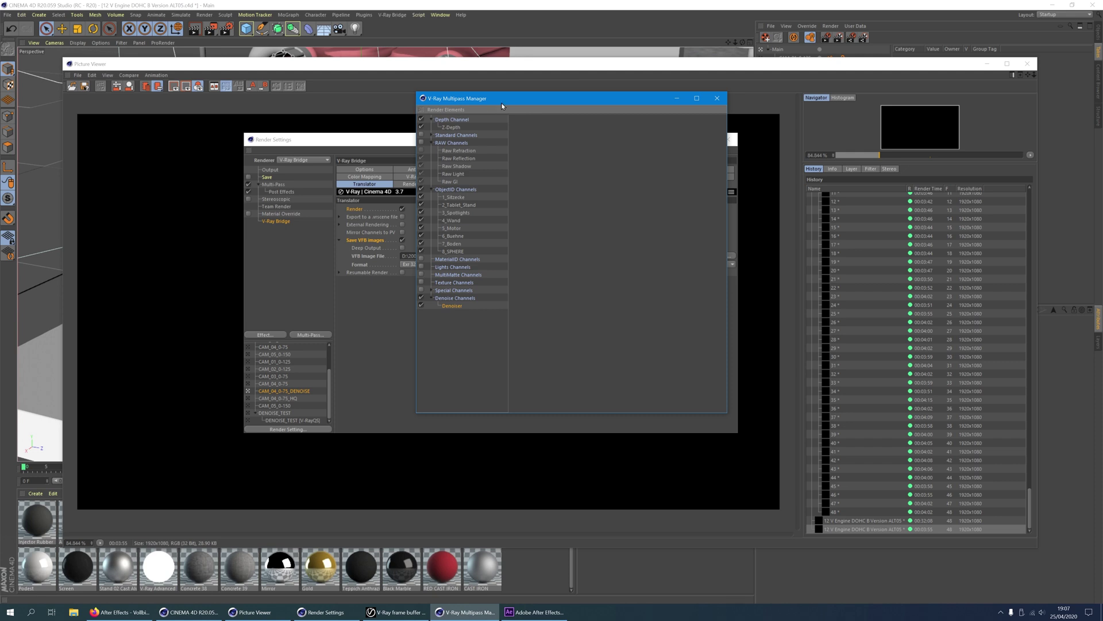
left_click(463, 109)
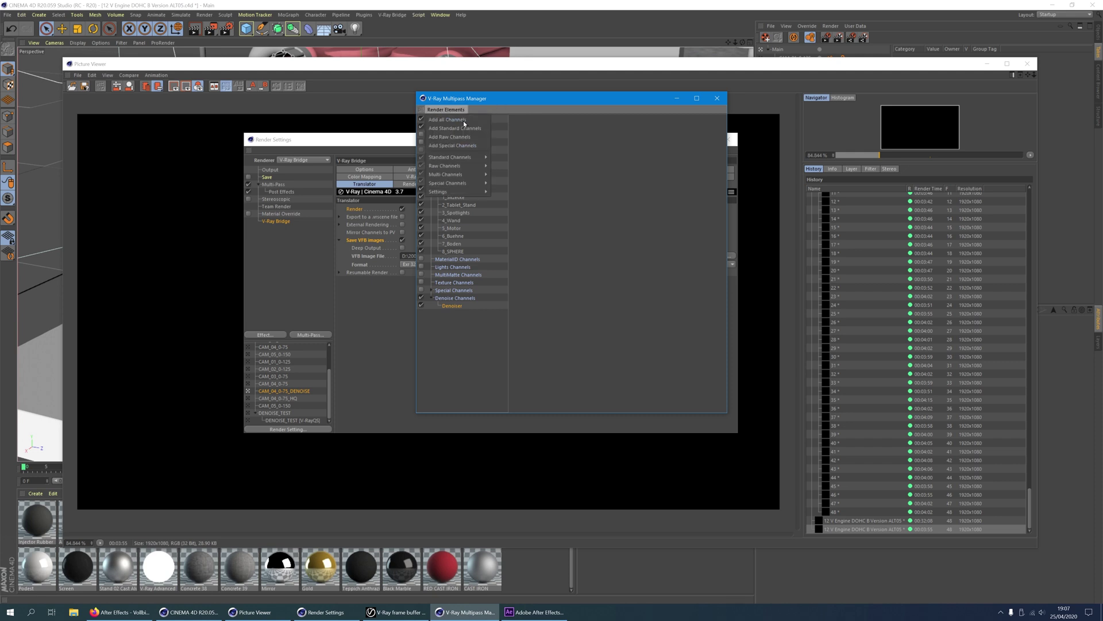
mouse_move(469, 184)
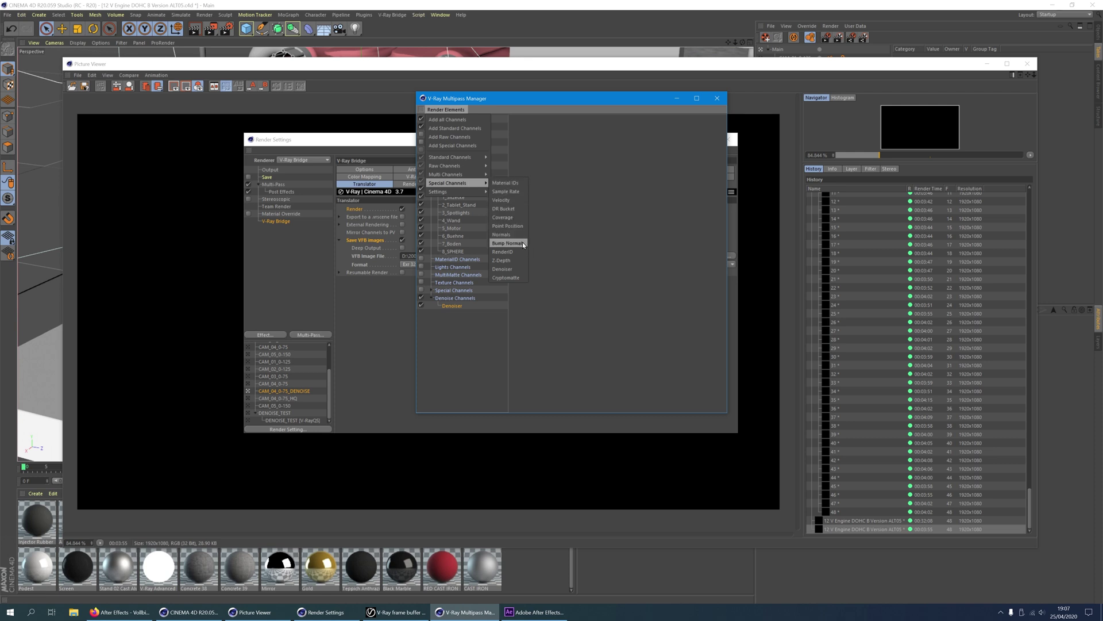
left_click(521, 273)
left_click(454, 306)
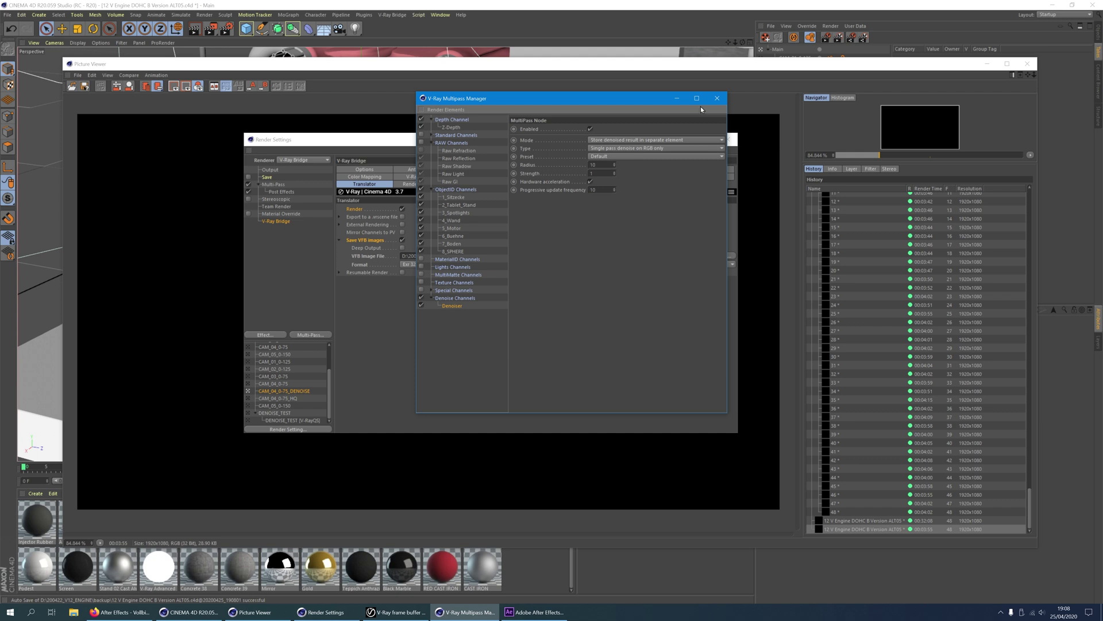
- Close the Multipass Manager and Render Settings, returning to the V-Ray frame buffer
left_click(716, 98)
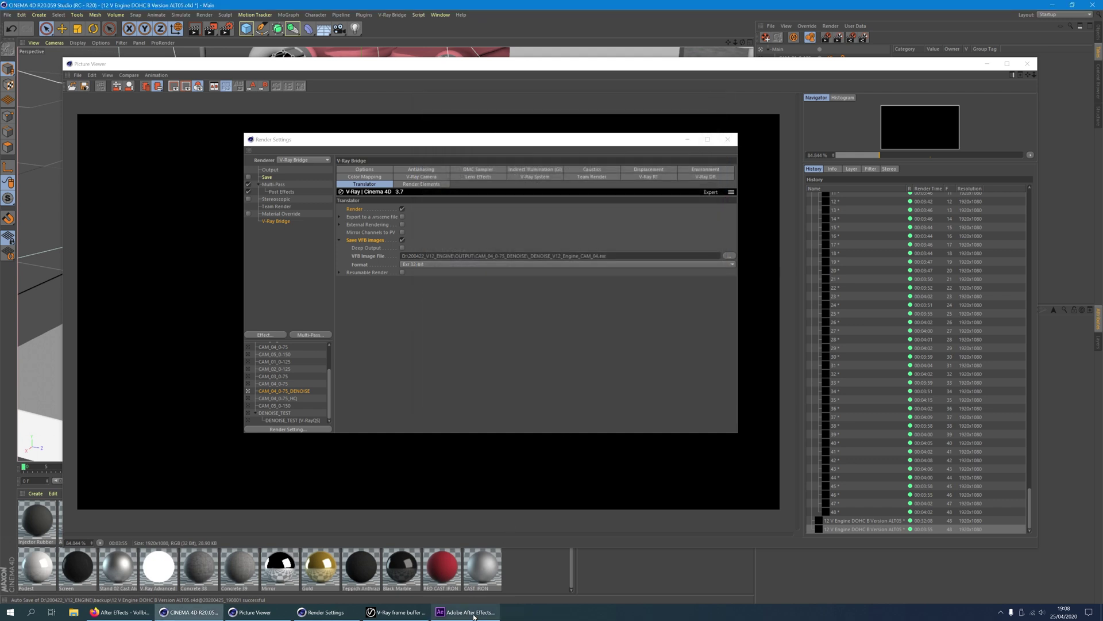
left_click(727, 141)
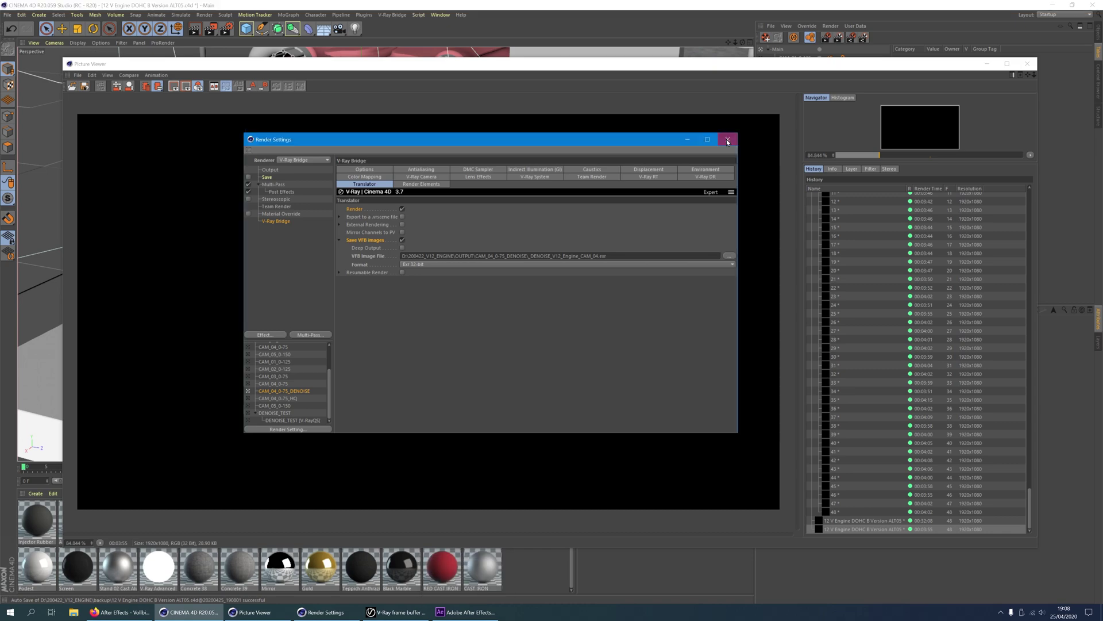
left_click(727, 140)
left_click(326, 611)
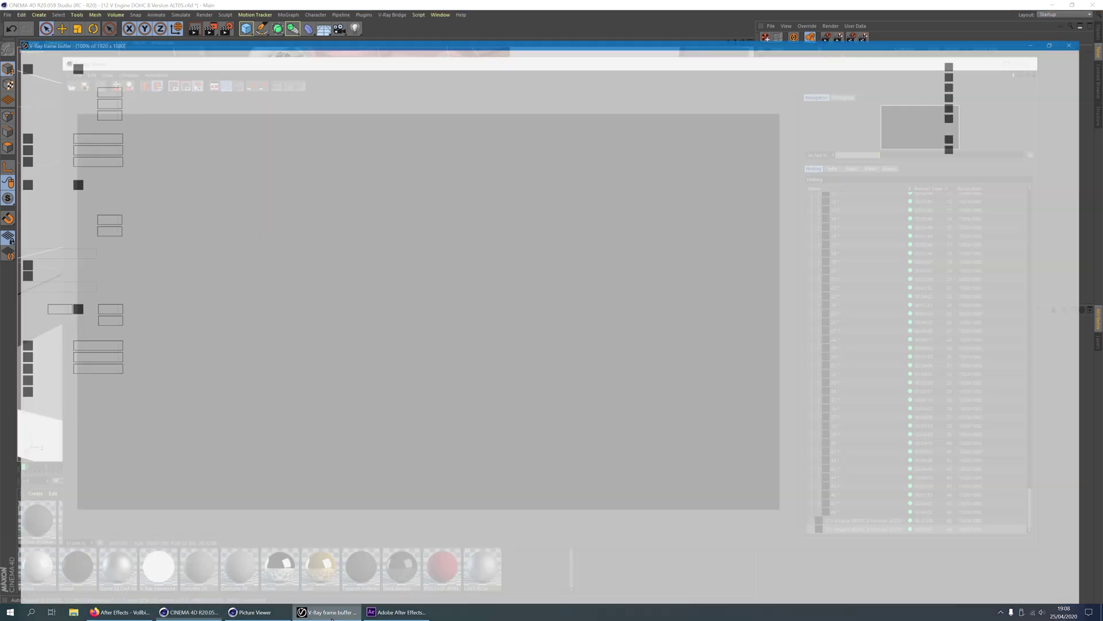
- Switch the frame buffer channel from RGB color to the denoised effectsResult channel
left_click(167, 17)
left_click(135, 26)
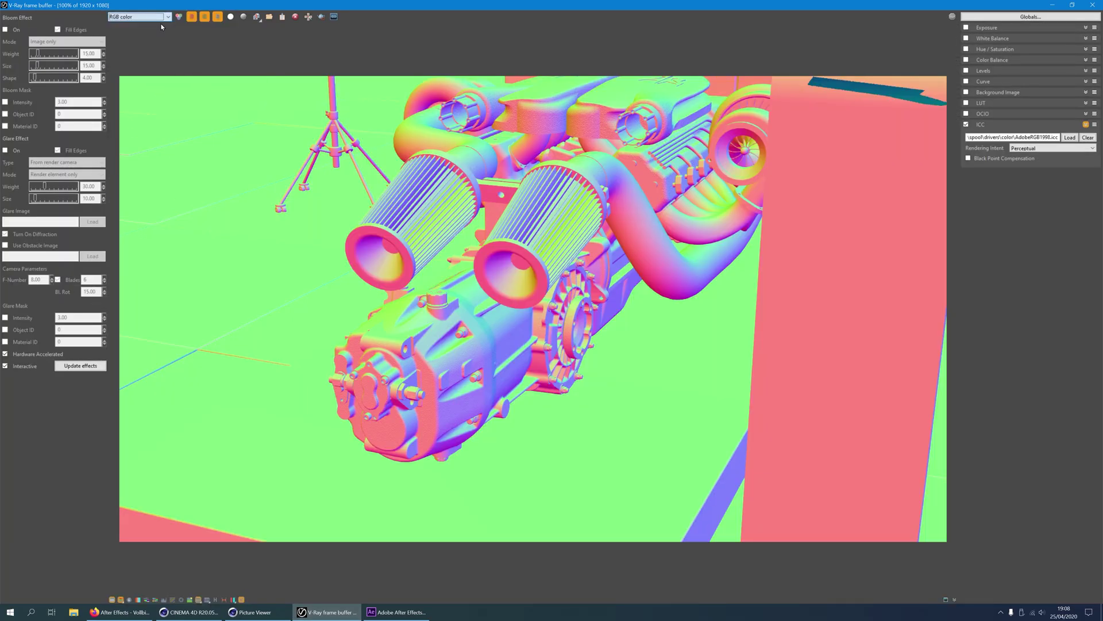
scroll(665, 391, "up", 2)
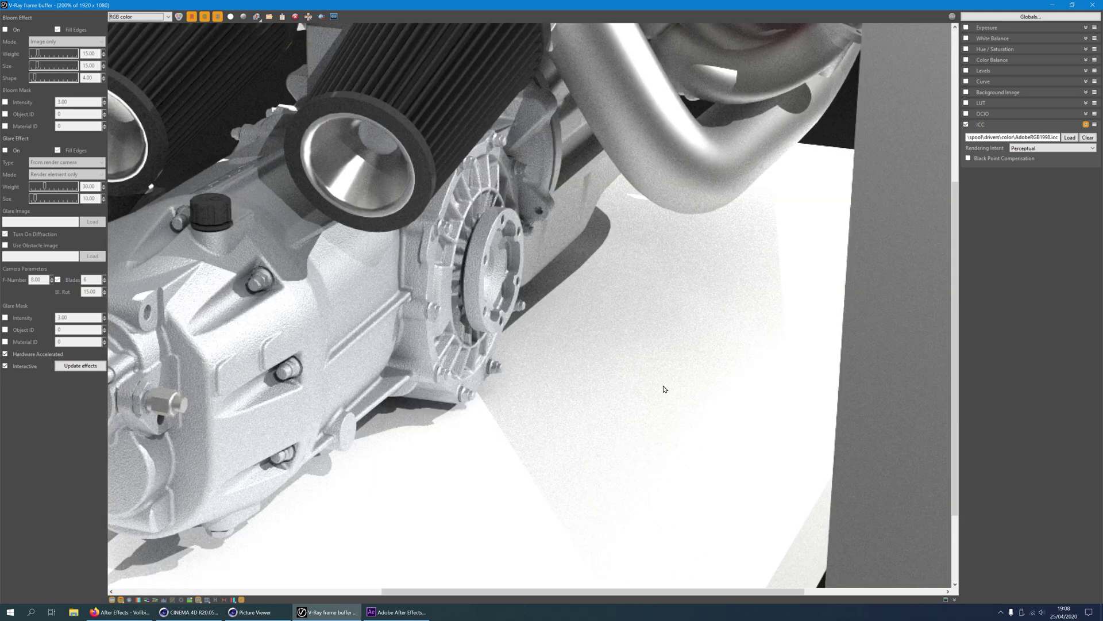
left_click(163, 19)
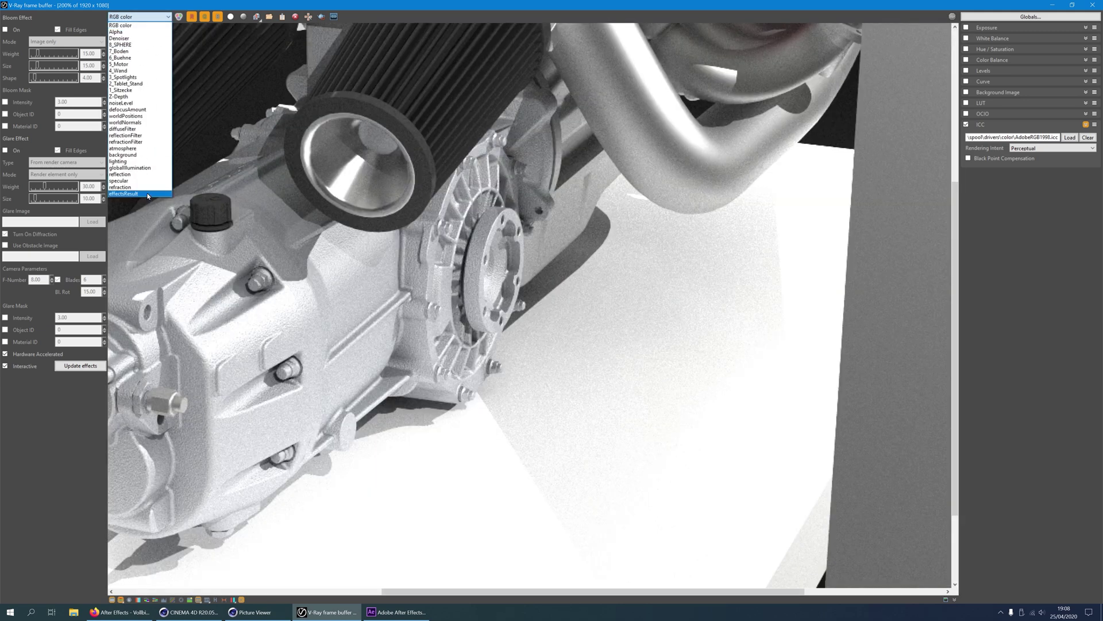
left_click(132, 185)
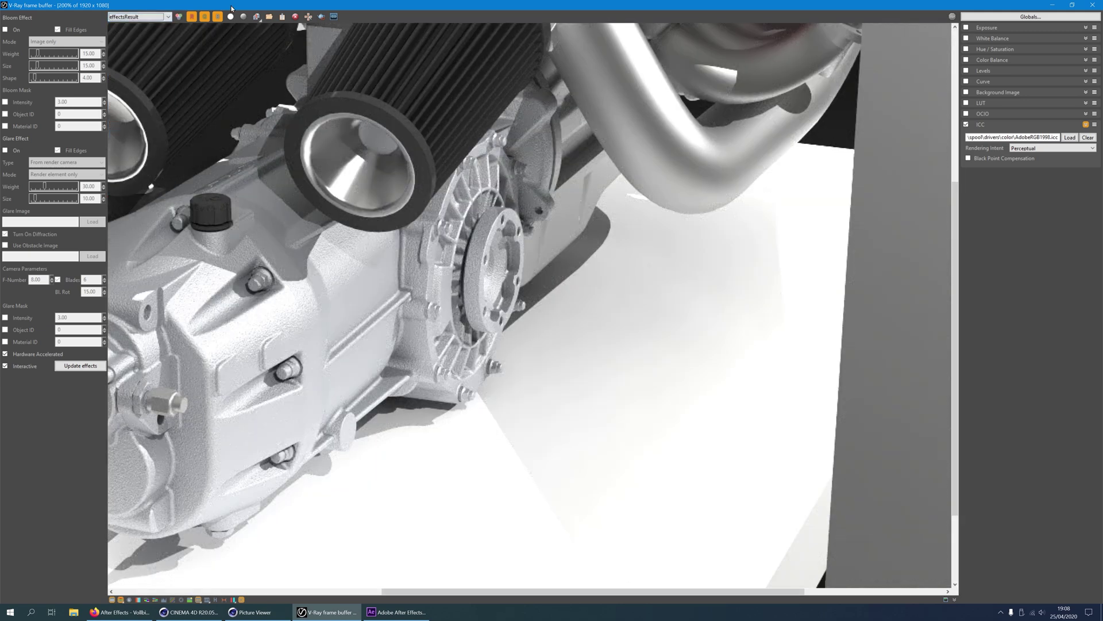
- Toggle between noisy RGB color and denoised effectsResult to compare, ending on effectsResult
left_click(179, 17)
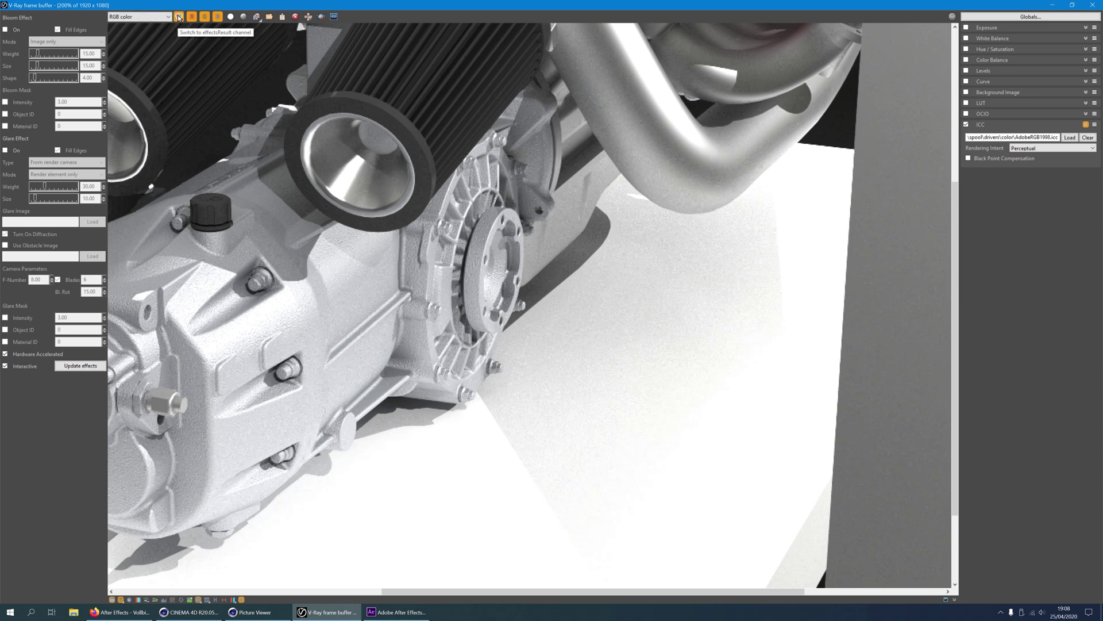
left_click(179, 17)
left_click(179, 17)
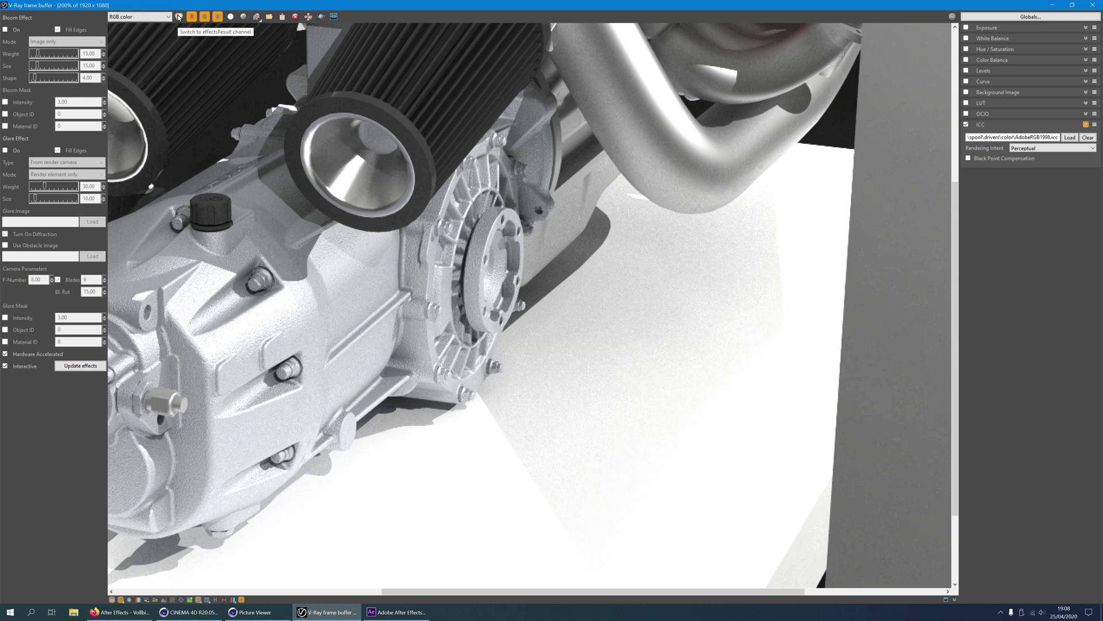
left_click(179, 17)
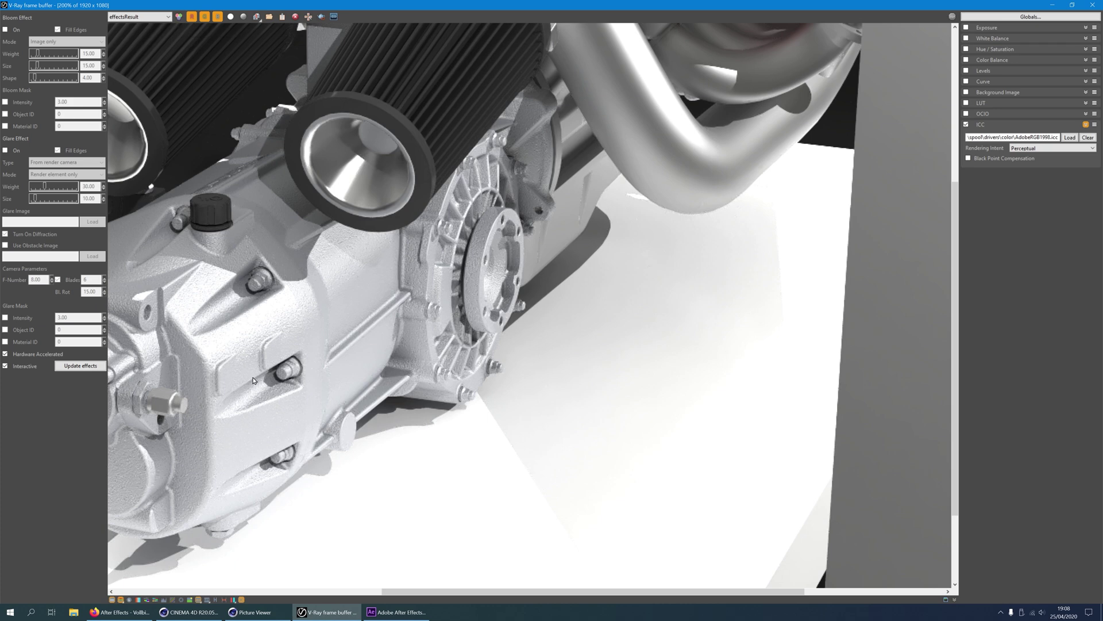
- Bring Firefox forward to show the YouTube channel page with the Benicarus VFX demoreel
left_click(121, 612)
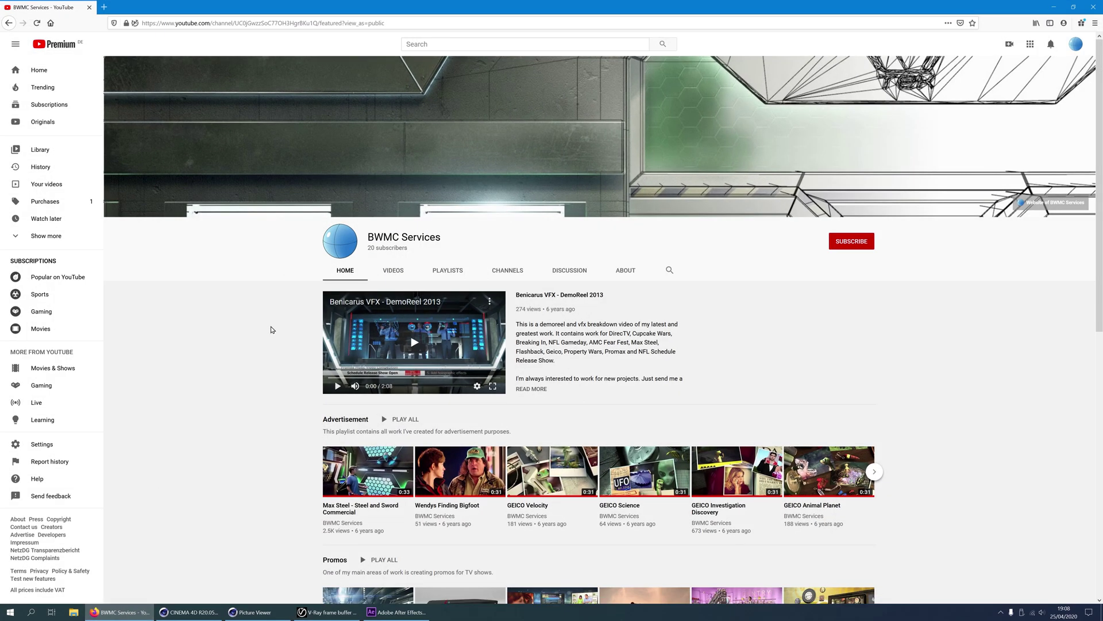